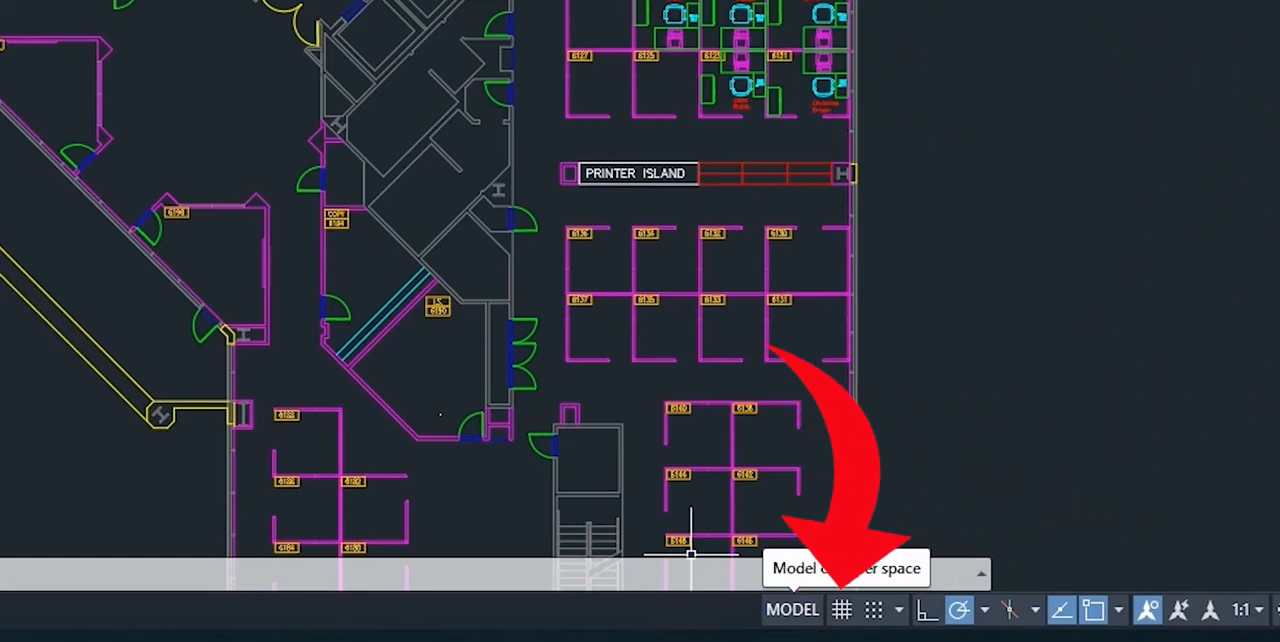
Step: Switch the floor plan drawing from model space to its paper space layout
{"action": "left_click", "coordinate": [810, 616]}
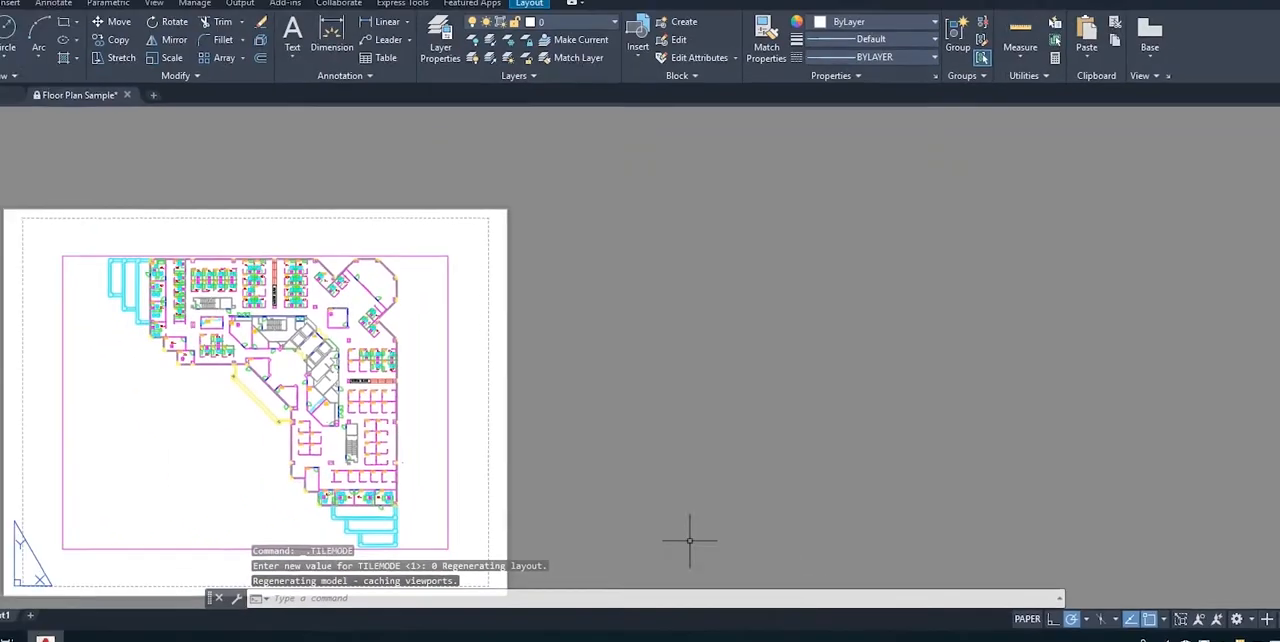
{"action": "middle_click_drag", "start_coordinate": [319, 457], "coordinate": [672, 432]}
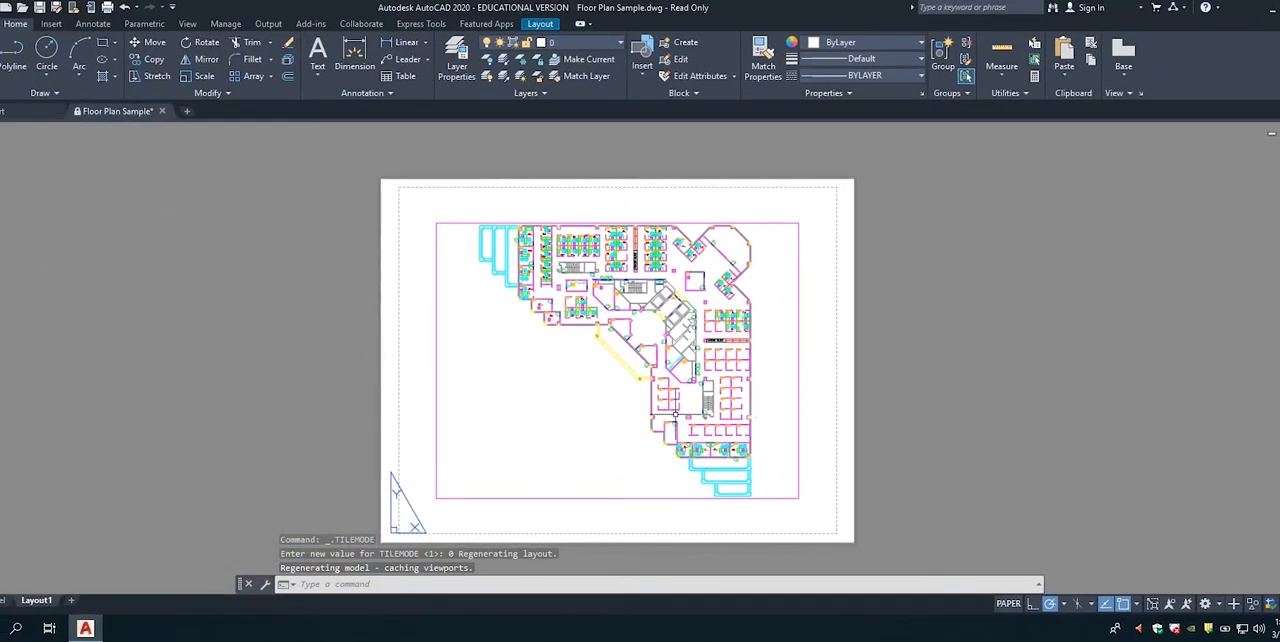
{"action": "scroll", "coordinate": [683, 425], "scroll_direction": "up", "scroll_amount": 2}
{"action": "scroll", "coordinate": [683, 425], "scroll_direction": "up", "scroll_amount": 3}
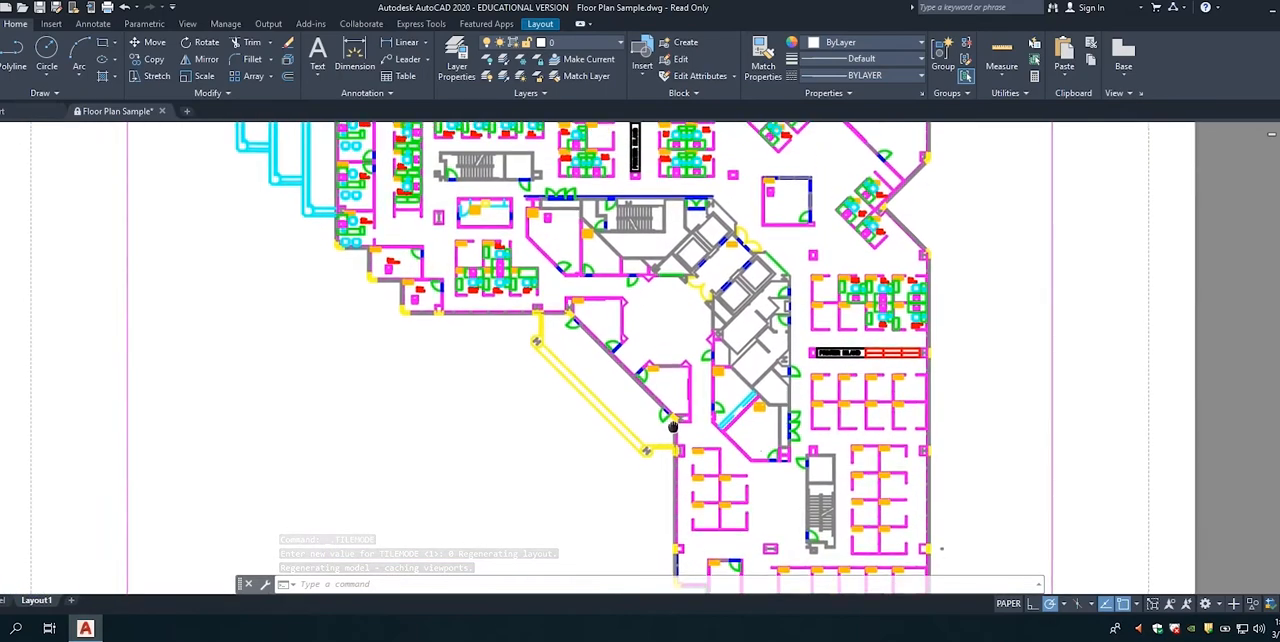
{"action": "middle_click_drag", "start_coordinate": [679, 414], "coordinate": [691, 386]}
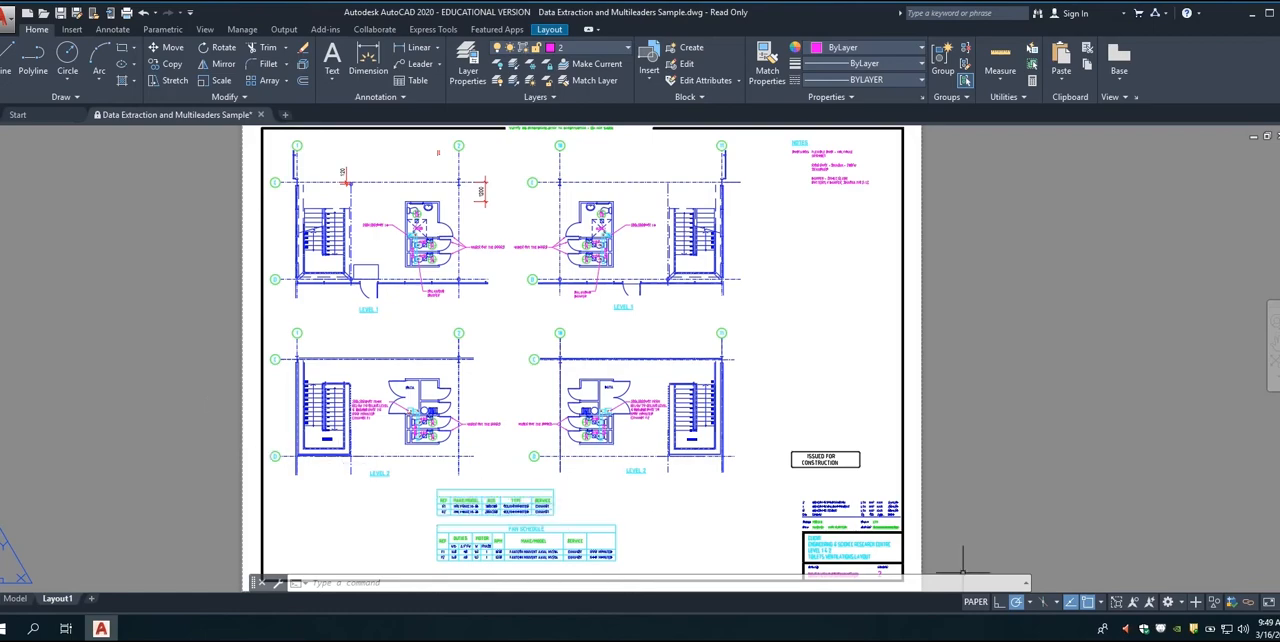
Step: Activate model space on the layout and magnify the views inside the two Level 1 viewports
{"action": "left_click", "coordinate": [975, 601]}
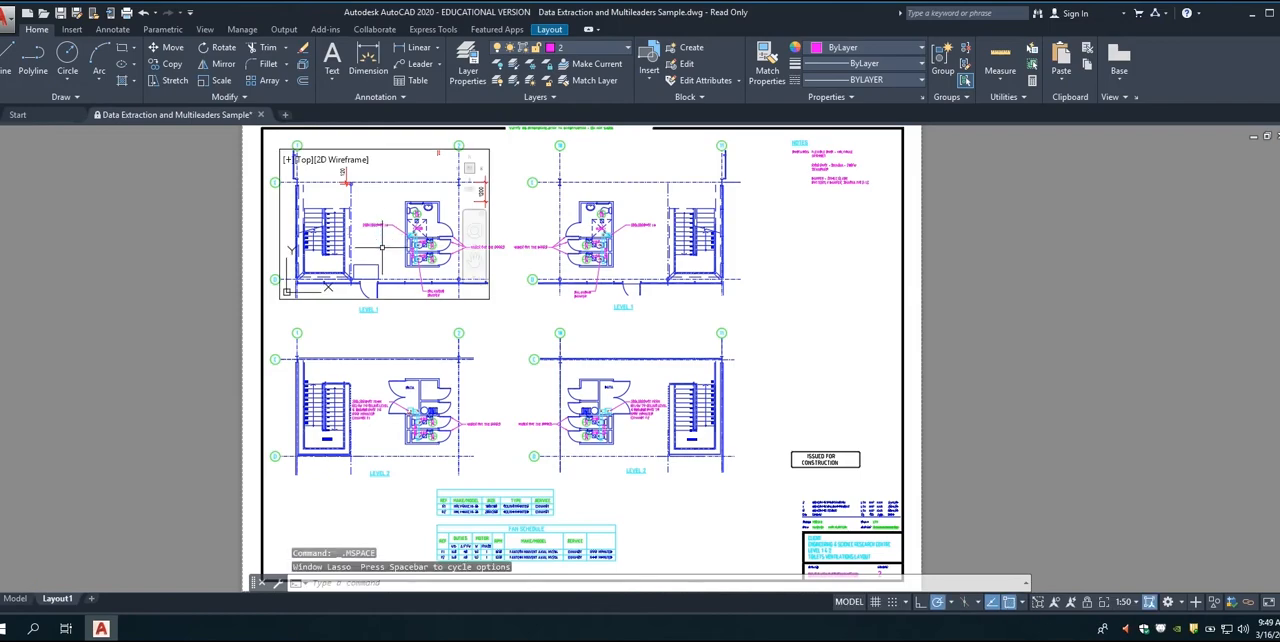
{"action": "mouse_move", "coordinate": [379, 209]}
{"action": "middle_mouse_down"}
{"action": "mouse_move", "coordinate": [355, 200]}
{"action": "mouse_move", "coordinate": [413, 265]}
{"action": "middle_mouse_up"}
{"action": "scroll", "coordinate": [413, 265], "scroll_direction": "up", "scroll_amount": 5}
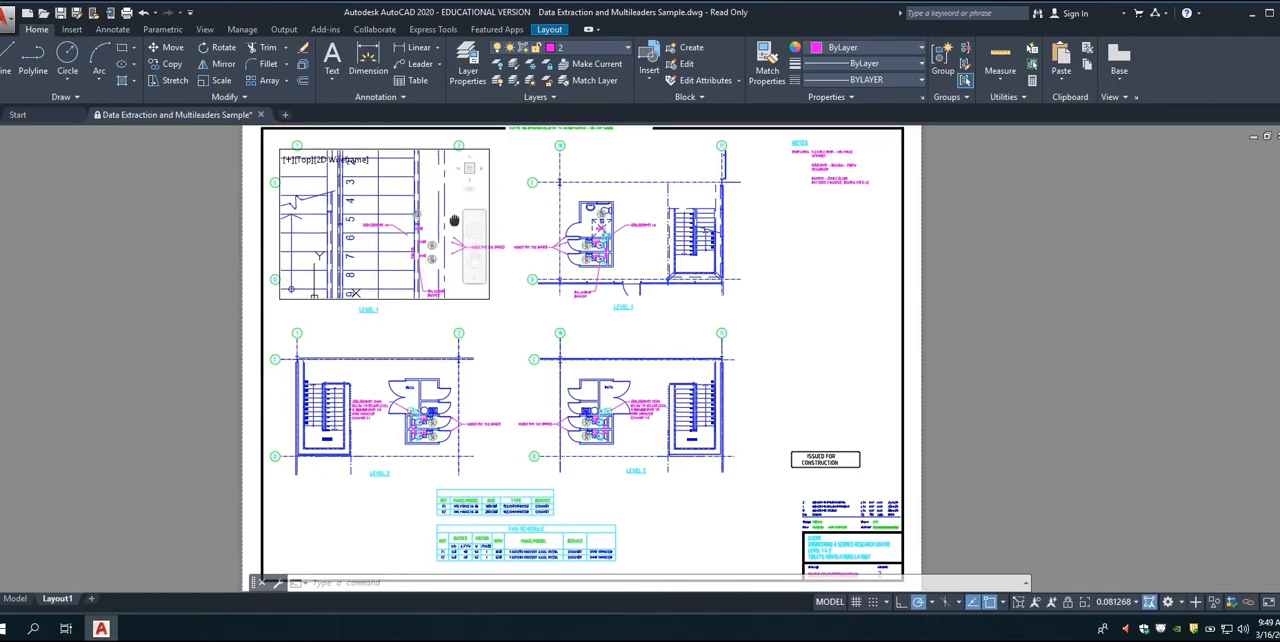
{"action": "left_click", "coordinate": [585, 285]}
{"action": "scroll", "coordinate": [585, 285], "scroll_direction": "up", "scroll_amount": 5}
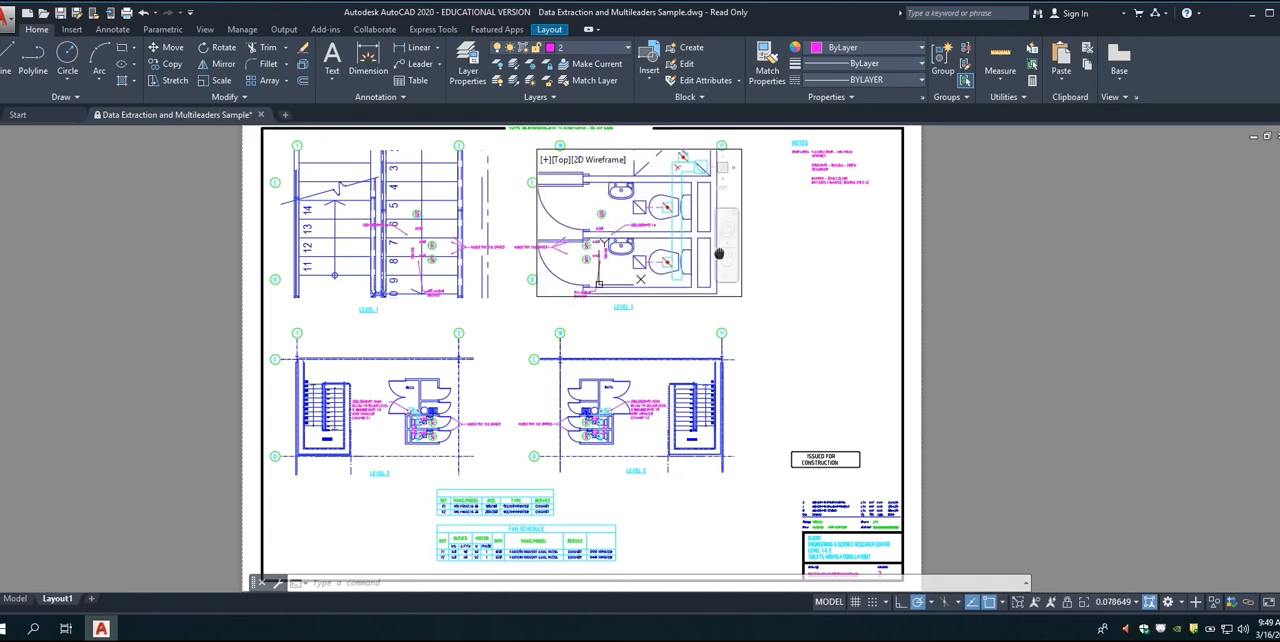
Step: Adjust the views inside the two Level 2 viewports and return the layout to paper space
{"action": "left_click", "coordinate": [400, 418]}
{"action": "scroll", "coordinate": [400, 418], "scroll_direction": "down", "scroll_amount": 1}
{"action": "left_click", "coordinate": [660, 420]}
{"action": "scroll", "coordinate": [660, 420], "scroll_direction": "down", "scroll_amount": 3}
{"action": "scroll", "coordinate": [690, 420], "scroll_direction": "up", "scroll_amount": 5}
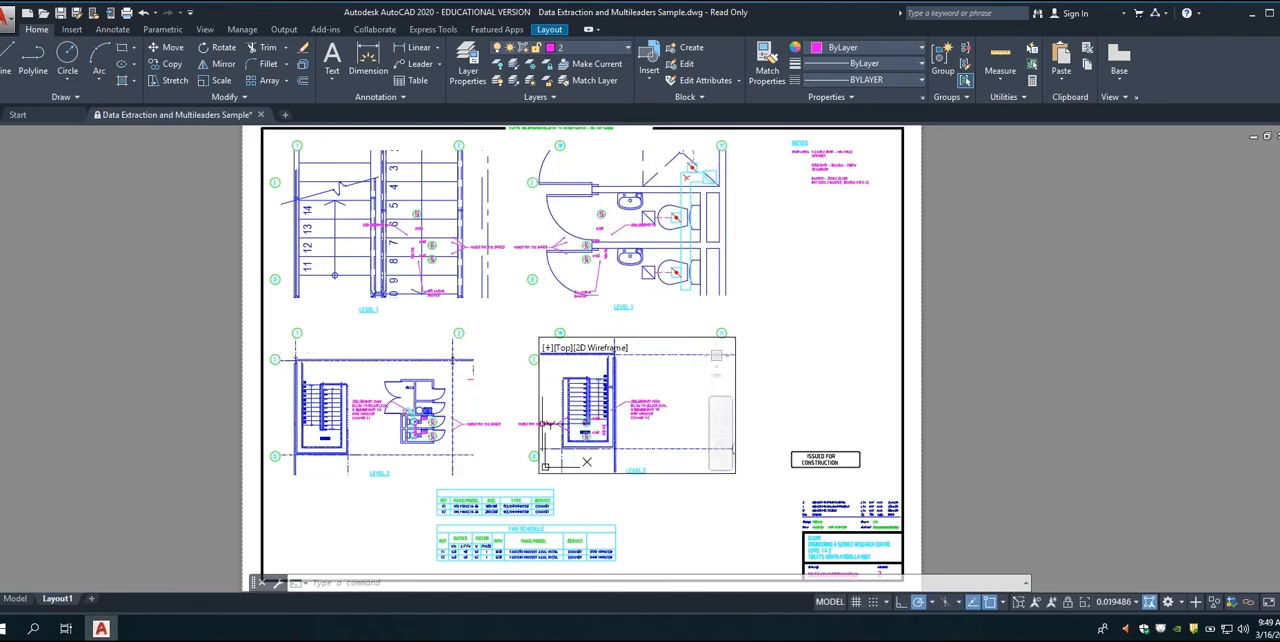
{"action": "scroll", "coordinate": [689, 420], "scroll_direction": "up", "scroll_amount": 3}
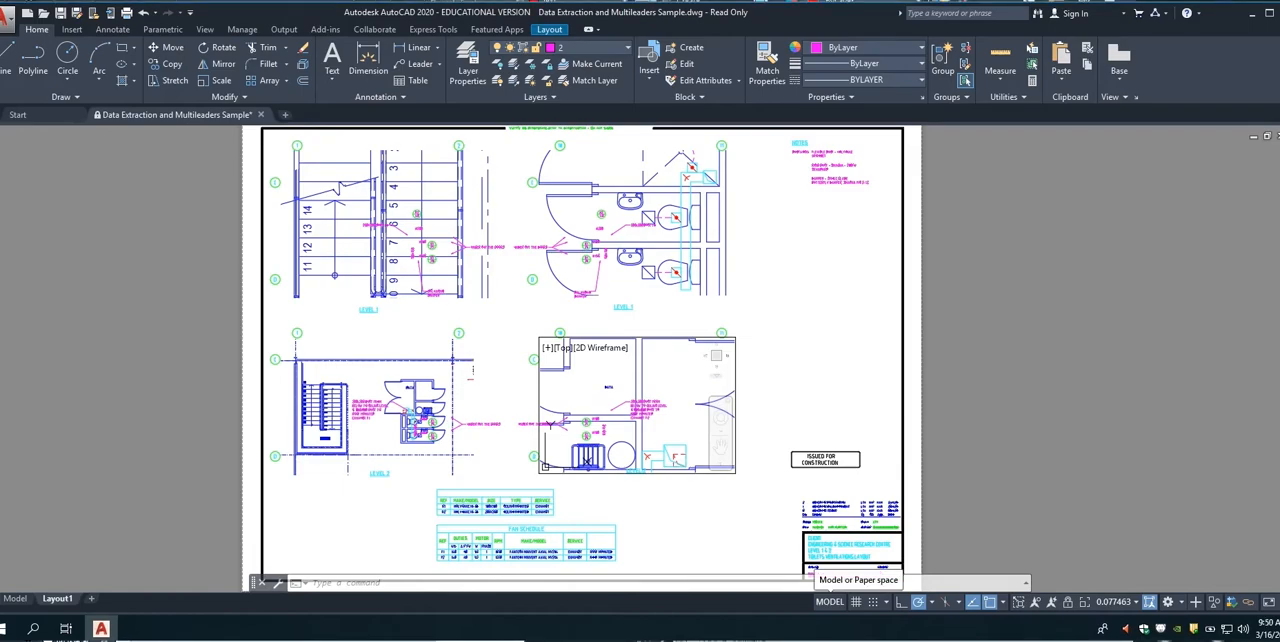
{"action": "left_click", "coordinate": [829, 601]}
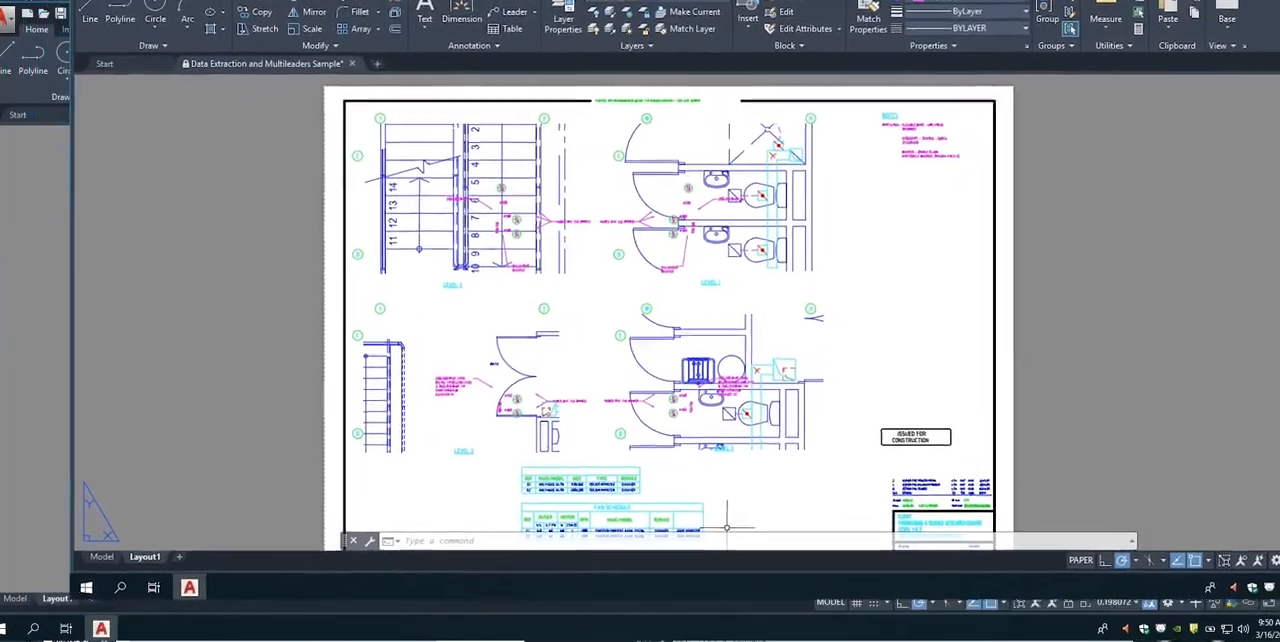
Step: Activate a Level 2 viewport on the sheet and leave the layout for the drawing's full model space
{"action": "double_click", "coordinate": [735, 410]}
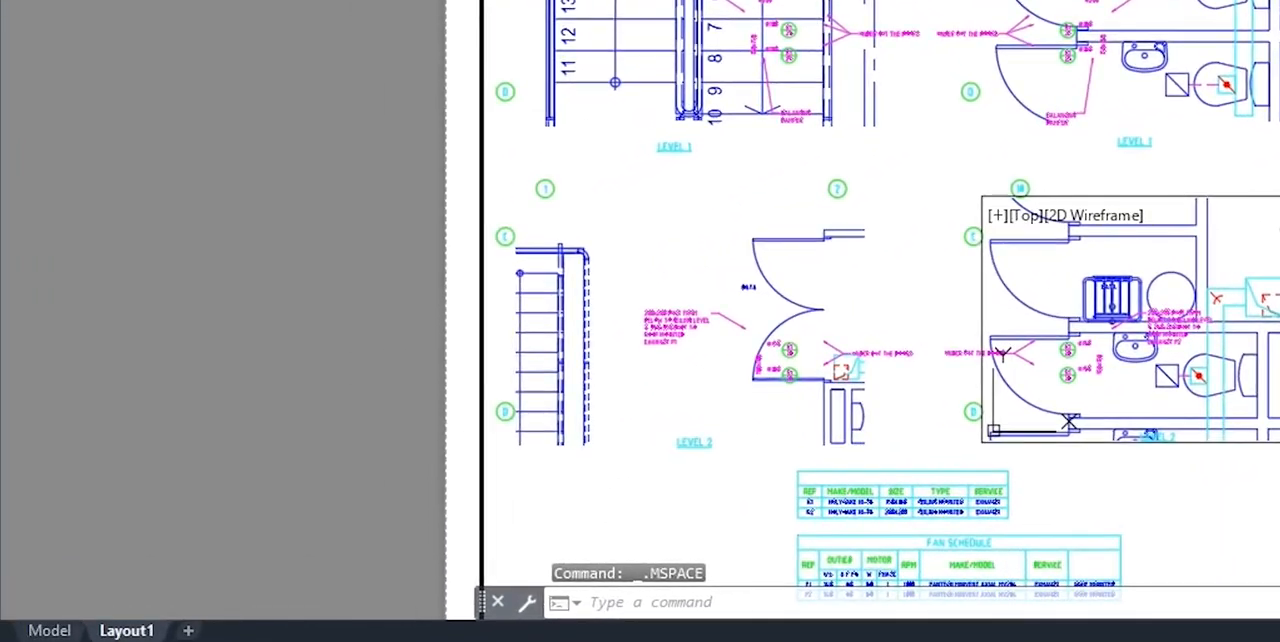
{"action": "left_click", "coordinate": [49, 630]}
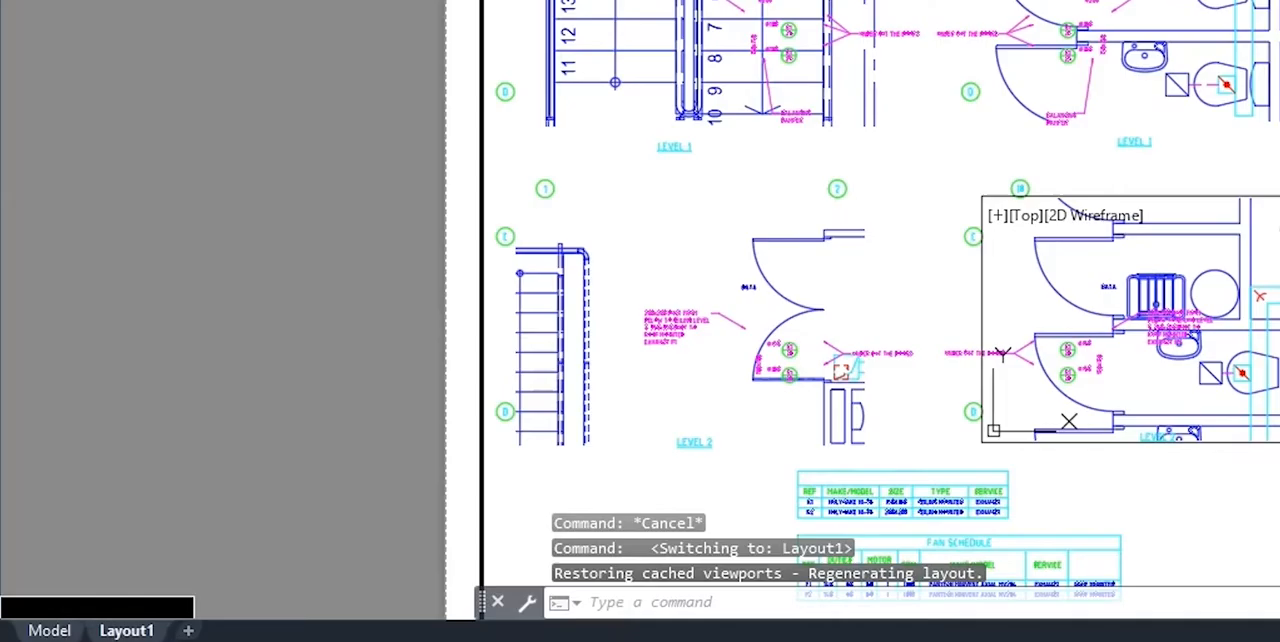
{"action": "left_click", "coordinate": [50, 630]}
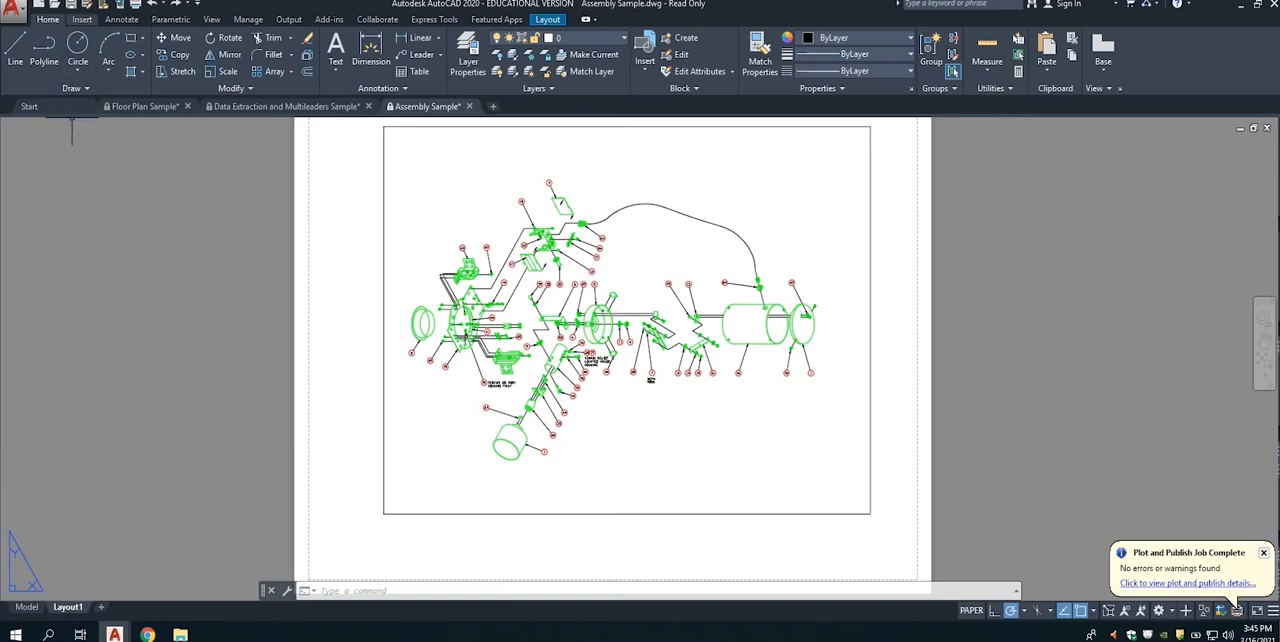
Step: Insert the TITLE BLOCK TEMPLATE drawing as a block onto the Assembly Sample sheet
{"action": "left_click", "coordinate": [82, 19]}
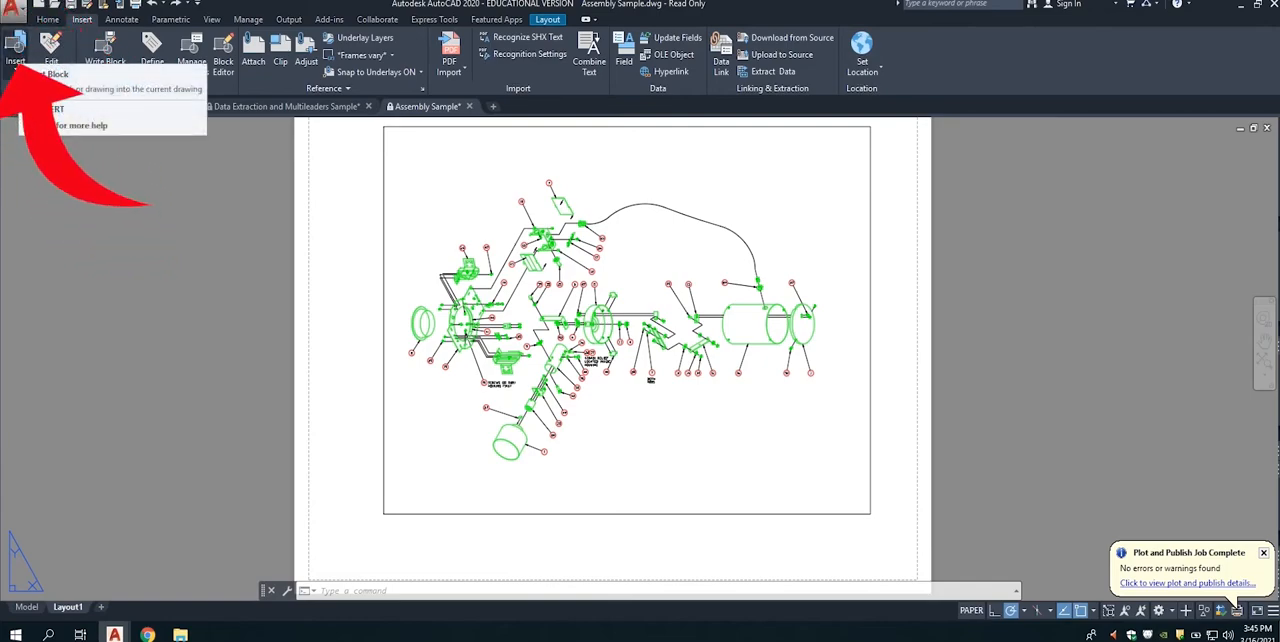
{"action": "left_click", "coordinate": [15, 50]}
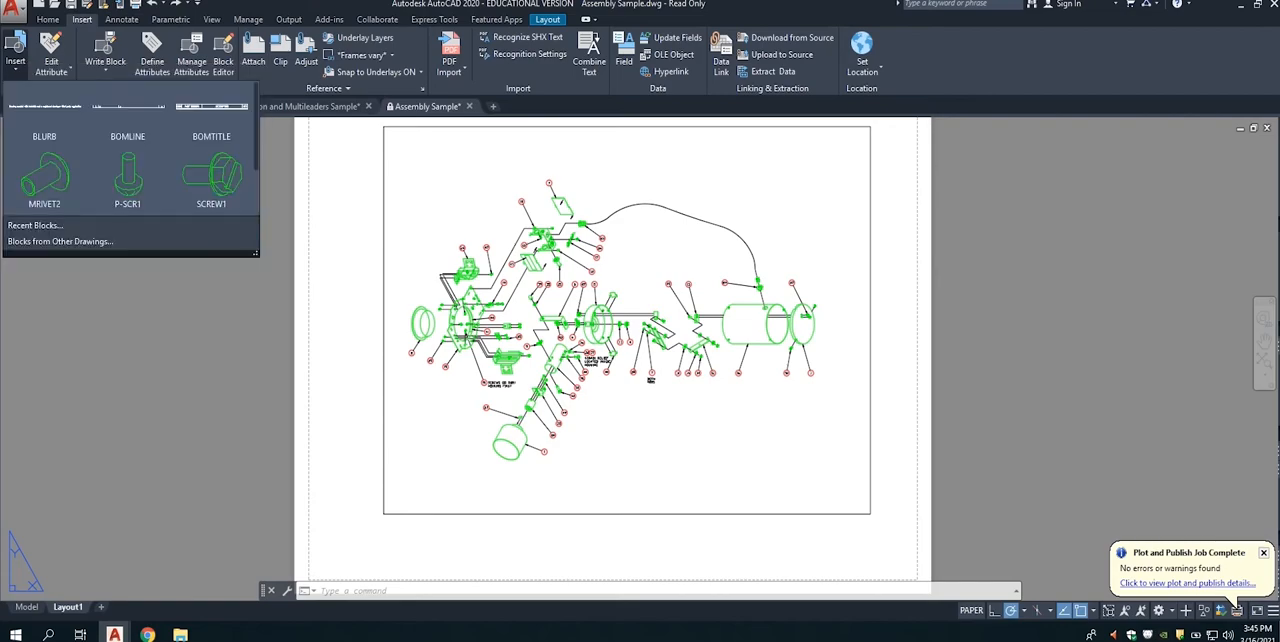
{"action": "left_click", "coordinate": [60, 241]}
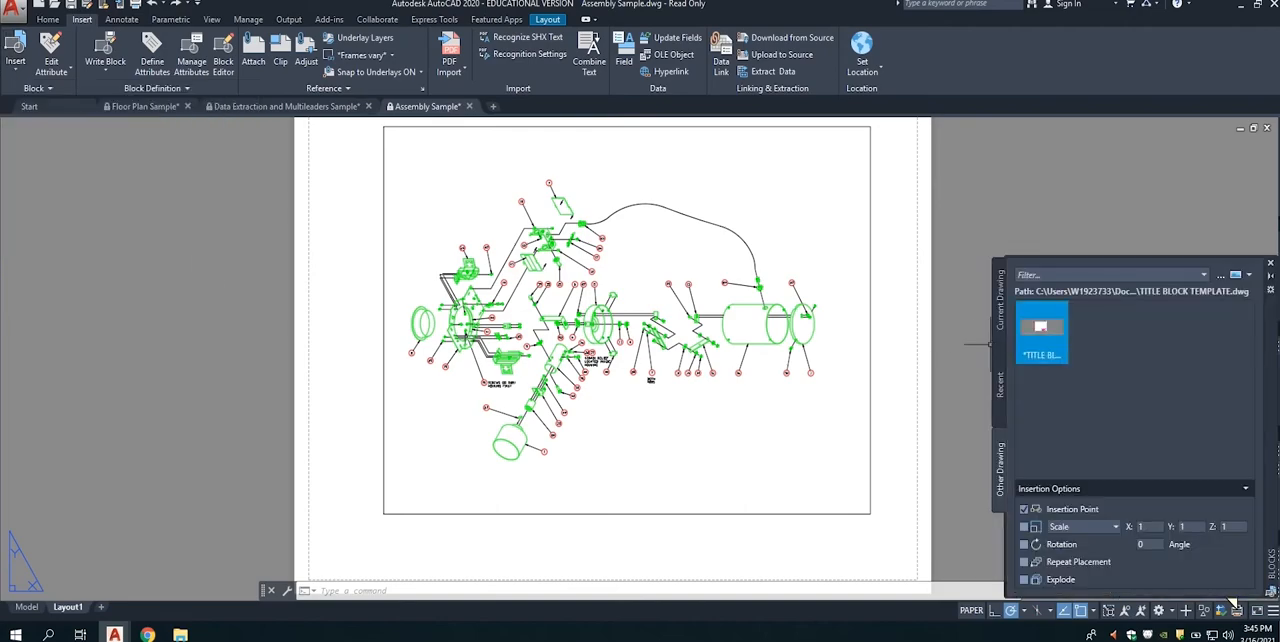
{"action": "left_click", "coordinate": [1041, 332]}
{"action": "left_click", "coordinate": [602, 298]}
{"action": "scroll", "coordinate": [306, 572], "scroll_direction": "up", "scroll_amount": 8}
{"action": "left_click", "coordinate": [364, 481]}
{"action": "scroll", "coordinate": [448, 403], "scroll_direction": "down", "scroll_amount": 4}
{"action": "mouse_move", "coordinate": [634, 346]}
{"action": "middle_mouse_down"}
{"action": "mouse_move", "coordinate": [363, 374]}
{"action": "mouse_move", "coordinate": [261, 424]}
{"action": "middle_mouse_up"}
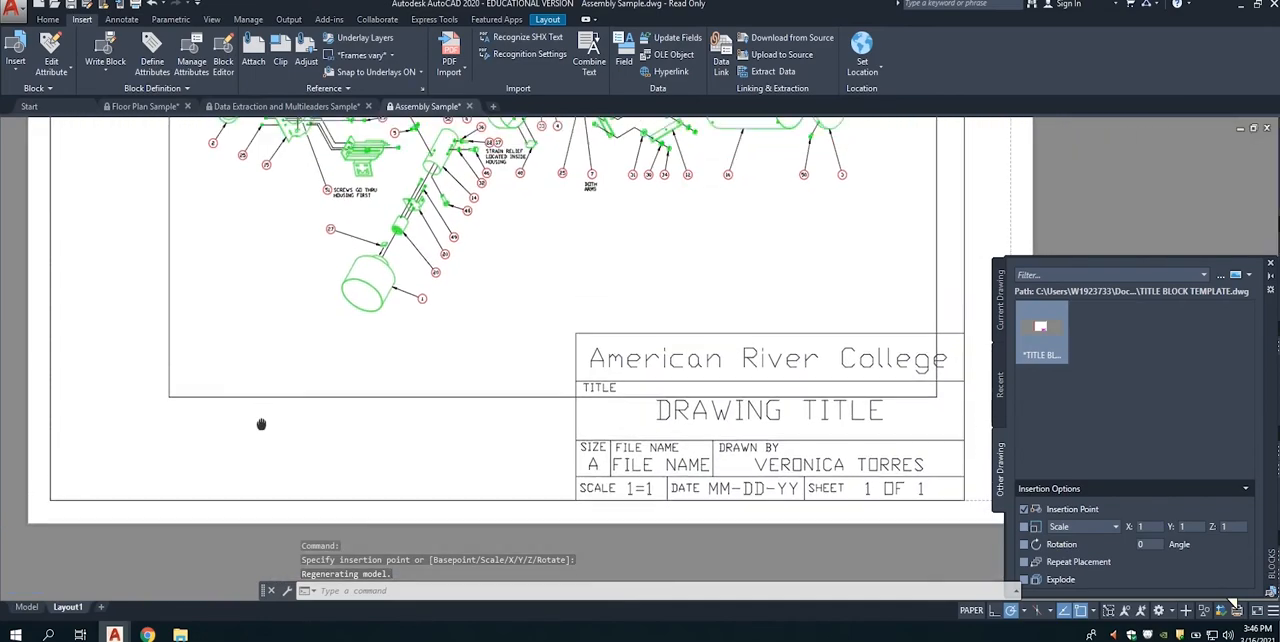
Step: Scale the inserted title block to fit the printable area of the sheet
{"action": "scroll", "coordinate": [265, 423], "scroll_direction": "down", "scroll_amount": 4}
{"action": "middle_click_drag", "start_coordinate": [351, 400], "coordinate": [399, 402]}
{"action": "type", "text": "sc"}
{"action": "key", "text": "Return"}
{"action": "left_click", "coordinate": [330, 523]}
{"action": "key", "text": "Return"}
{"action": "left_click", "coordinate": [236, 522]}
{"action": "left_click", "coordinate": [328, 506]}
{"action": "key", "text": "Return"}
{"action": "left_click", "coordinate": [242, 520]}
{"action": "key", "text": "Return"}
{"action": "left_click", "coordinate": [236, 522]}
{"action": "left_click", "coordinate": [534, 525]}
{"action": "middle_click_drag", "start_coordinate": [413, 427], "coordinate": [423, 471]}
Step: Open the TITLE BLOCK TEMPLATE block definition for editing in the Block Editor
{"action": "scroll", "coordinate": [790, 560], "scroll_direction": "up", "scroll_amount": 5}
{"action": "double_click", "coordinate": [564, 375]}
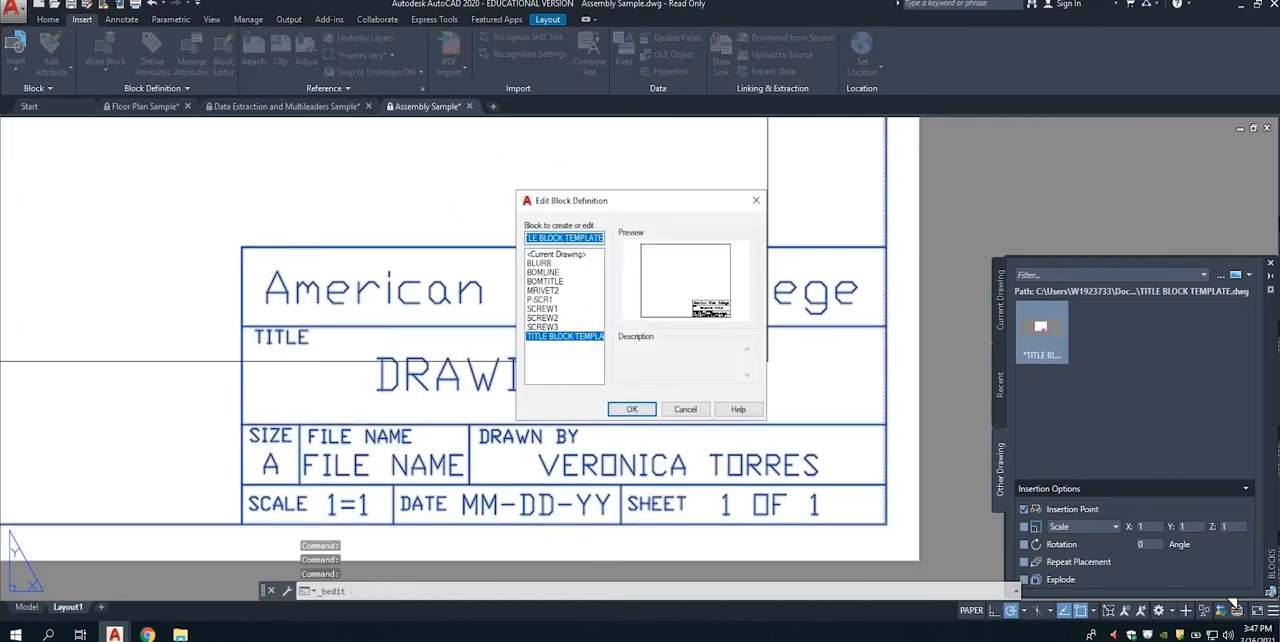
{"action": "left_click", "coordinate": [632, 408]}
{"action": "scroll", "coordinate": [520, 424], "scroll_direction": "up", "scroll_amount": 3}
{"action": "middle_click_drag", "start_coordinate": [520, 424], "coordinate": [247, 270]}
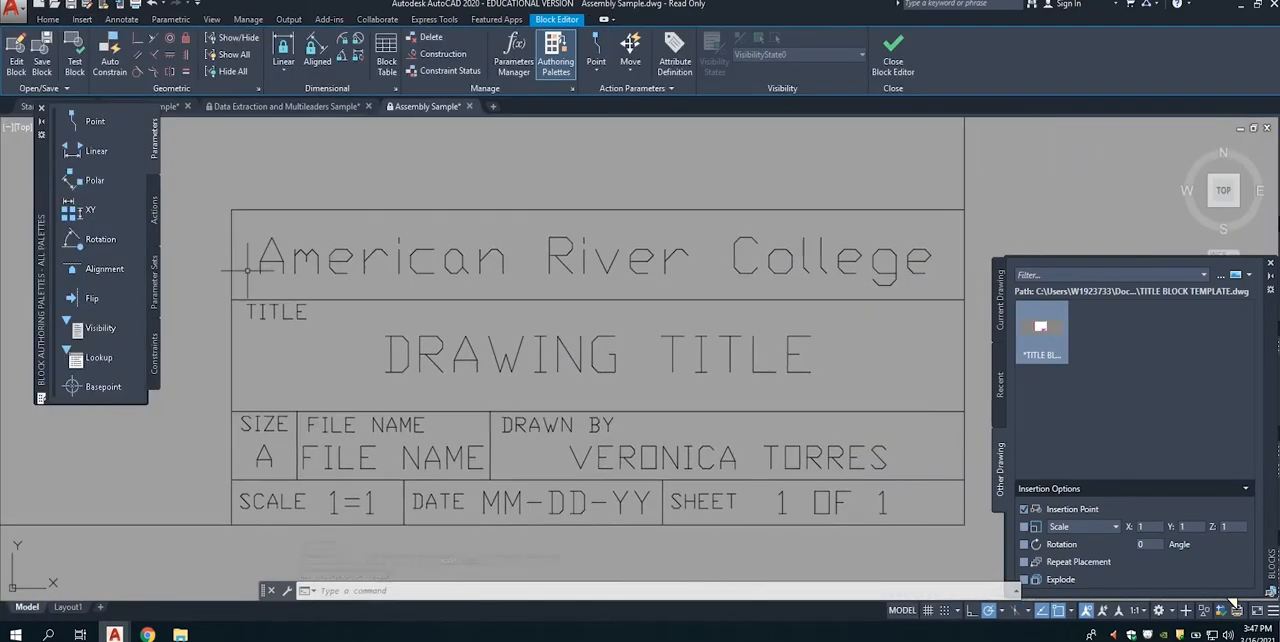
Step: Replace the TITLE label with "VT Ex 4-3" and the drawing title with the person's full name, saving the block changes
{"action": "double_click", "coordinate": [354, 341]}
{"action": "type", "text": "3"}
{"action": "key", "text": "Return"}
{"action": "left_click", "coordinate": [445, 372]}
{"action": "key", "text": "Return"}
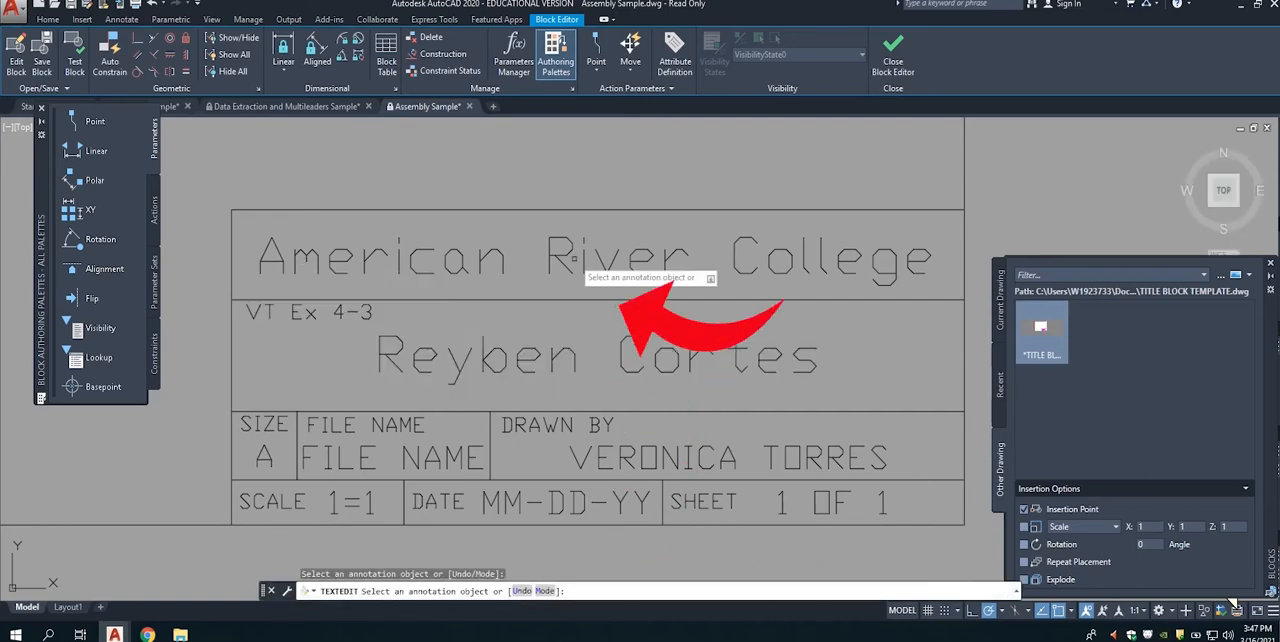
{"action": "left_click", "coordinate": [893, 60]}
{"action": "left_click", "coordinate": [649, 283]}
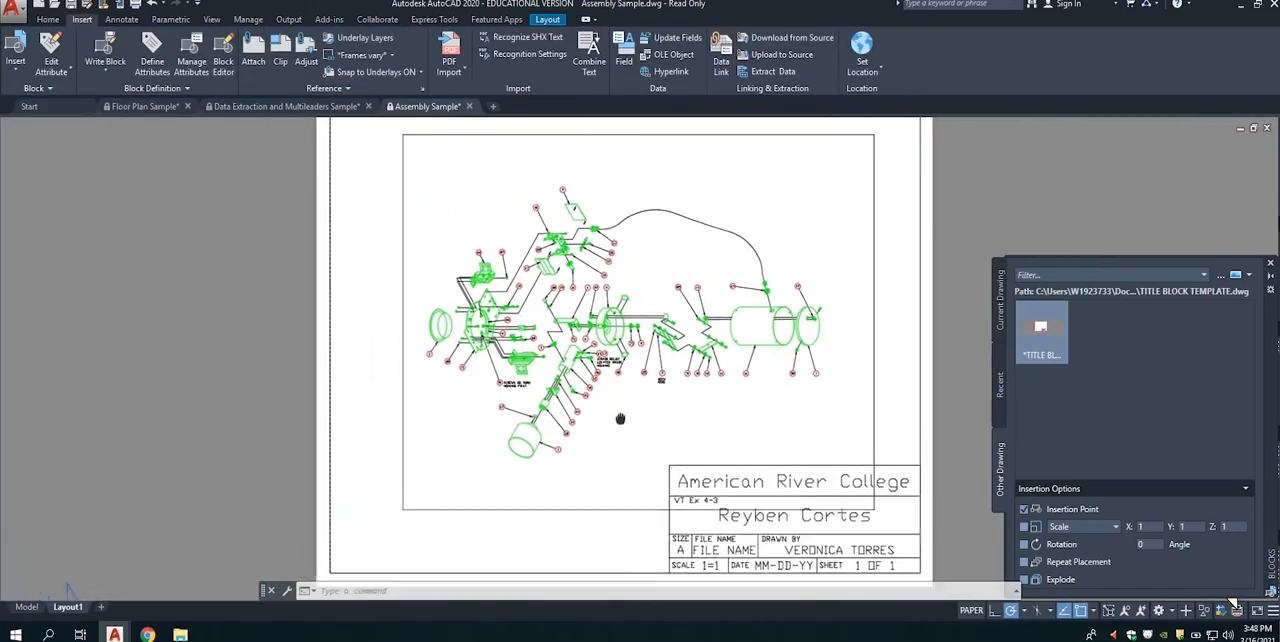
Step: Start a plot of Layout1 and load the previous plot's page setup
{"action": "key", "text": "ctrl+p"}
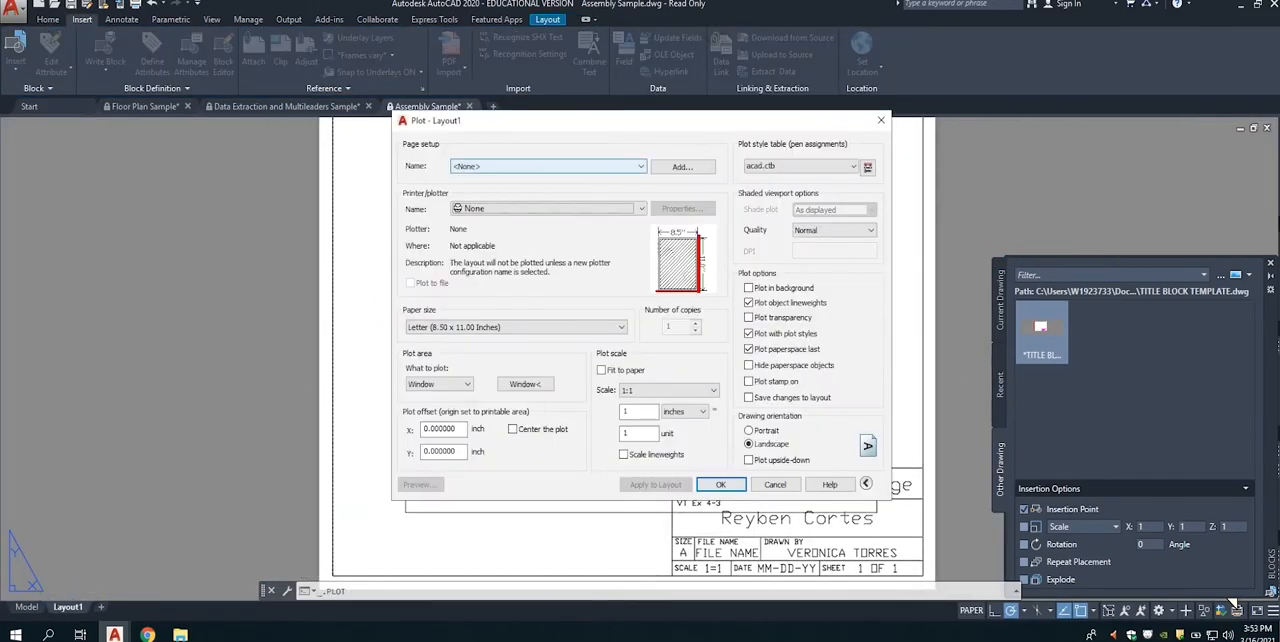
{"action": "left_click", "coordinate": [600, 166]}
{"action": "left_click", "coordinate": [500, 188]}
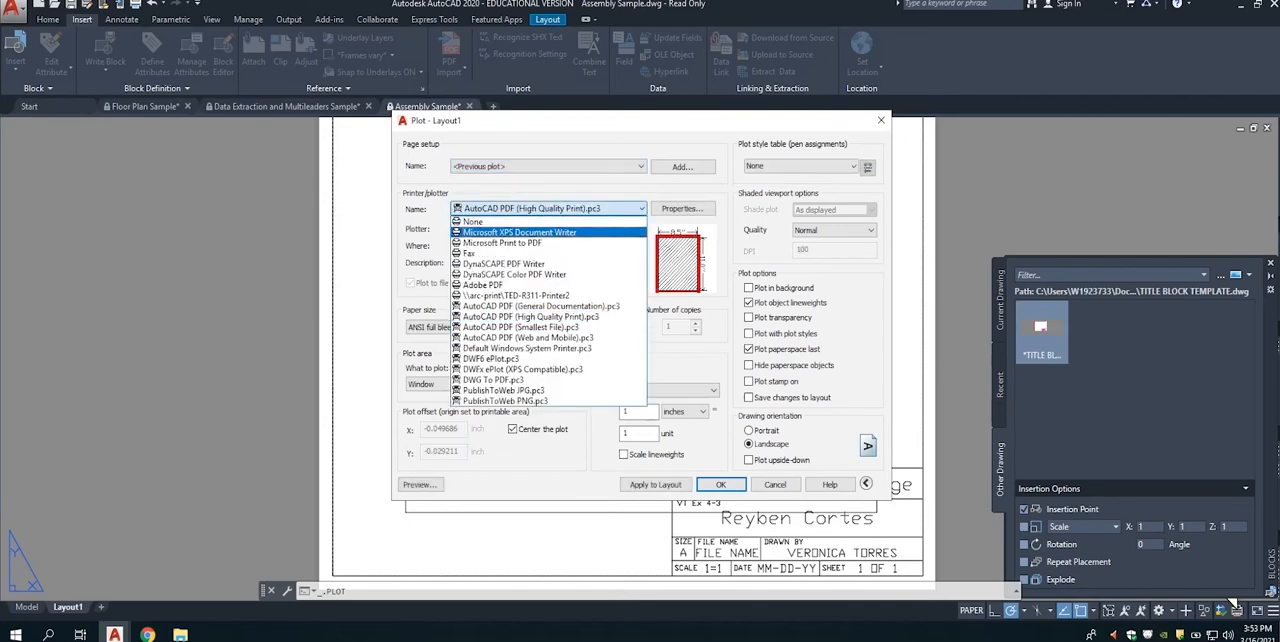
Step: Plot the layout to a PDF file using AutoCAD PDF (General Documentation).pc3 with a Window plot area
{"action": "left_click", "coordinate": [541, 306]}
{"action": "left_click", "coordinate": [531, 327]}
{"action": "left_click", "coordinate": [524, 335]}
{"action": "left_click", "coordinate": [448, 384]}
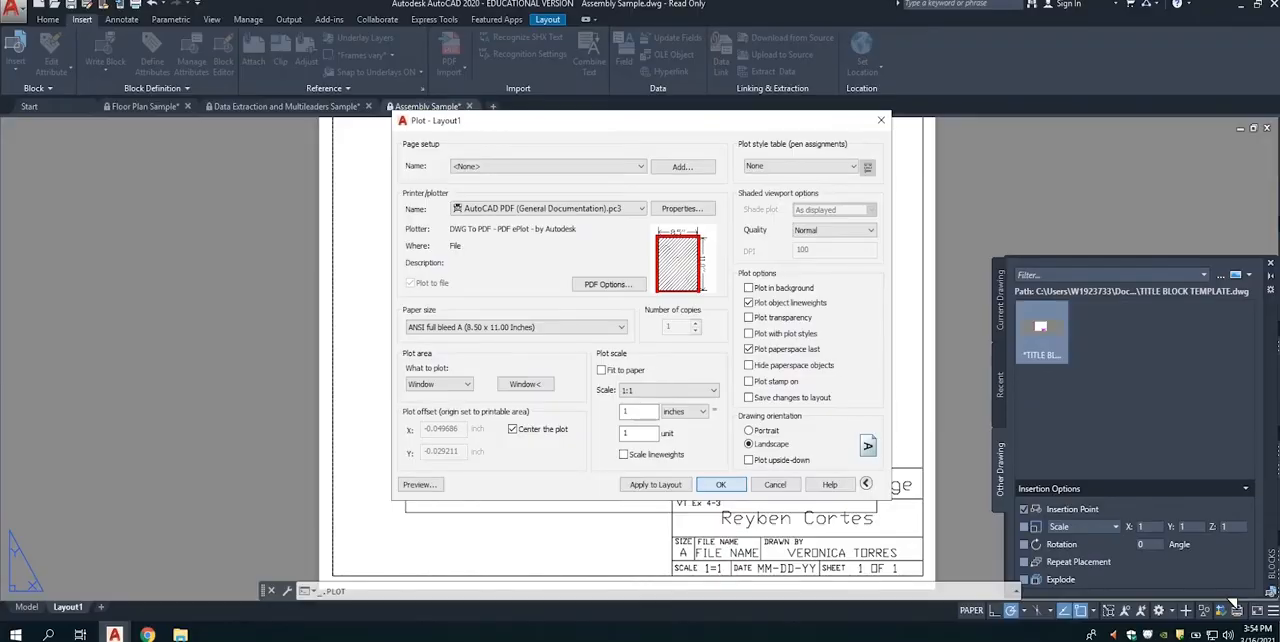
{"action": "key", "text": "Return"}
{"action": "key", "text": "Return"}
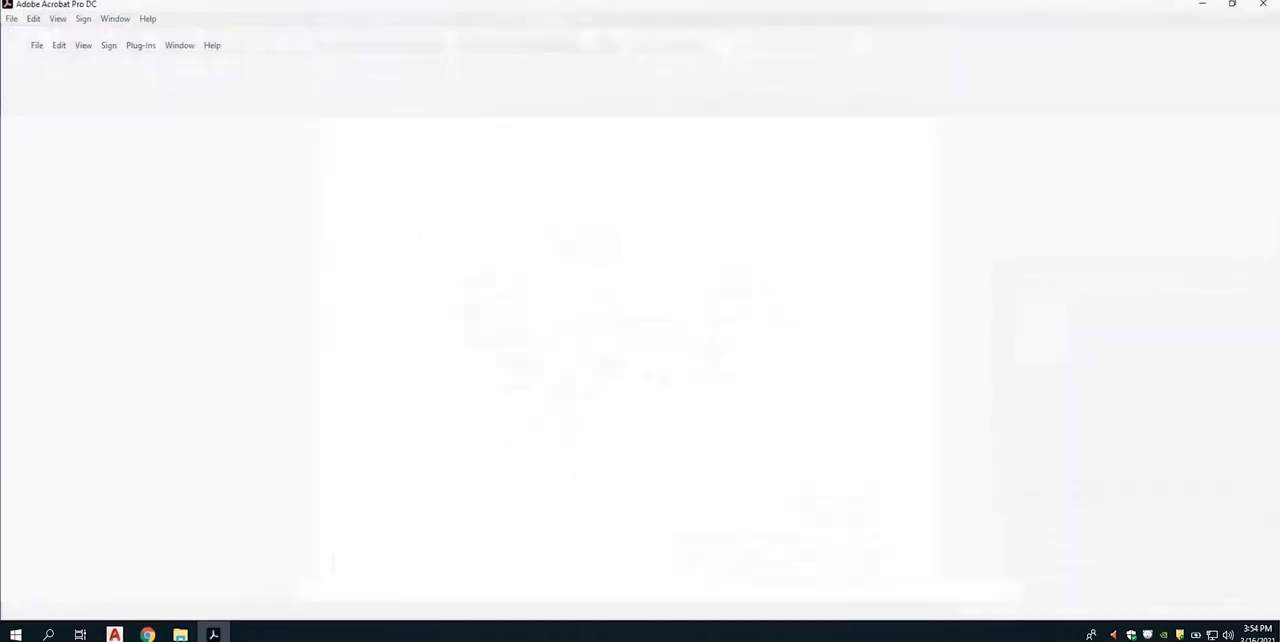